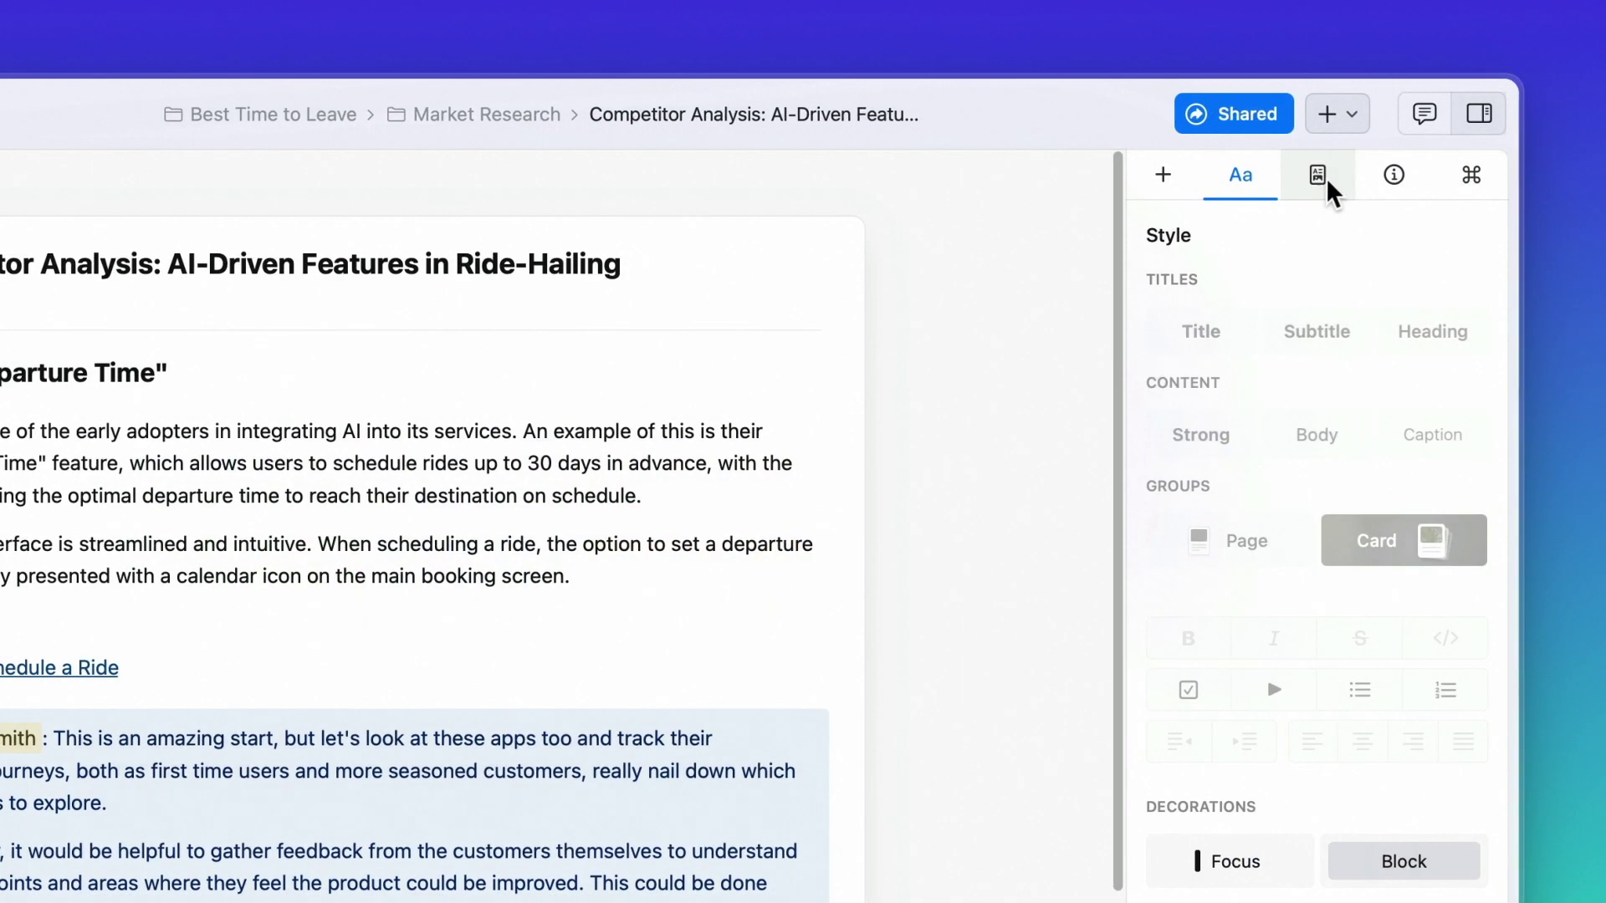
Step: Add an empty cover image to the Competitor Analysis page and dismiss the stock photo browser
left_click(1327, 177)
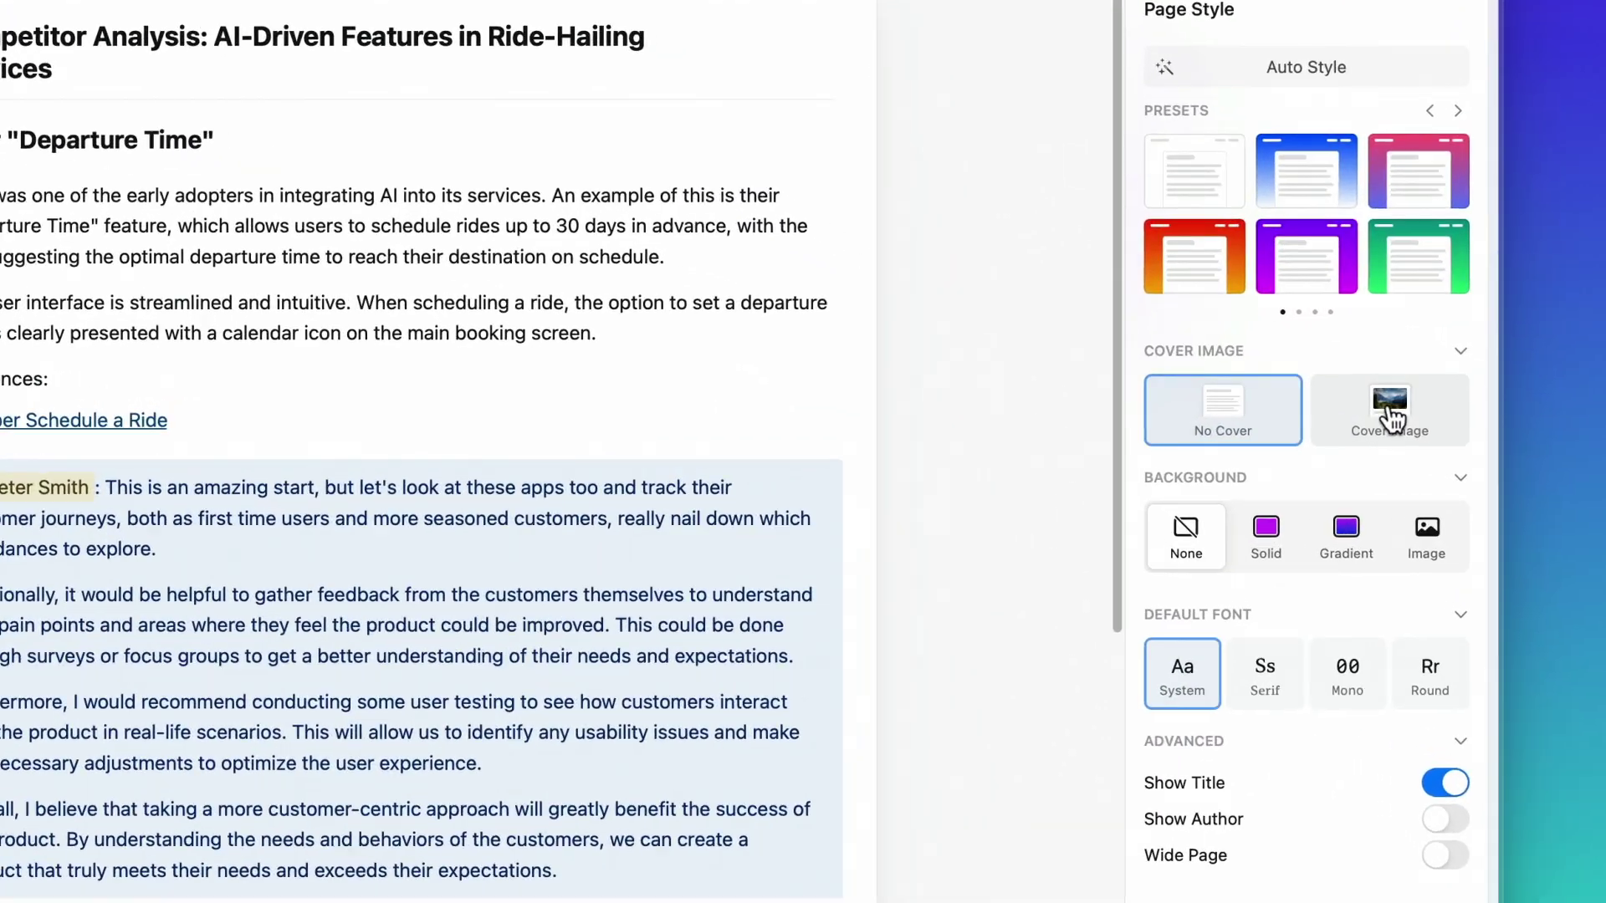
left_click(1404, 411)
left_click(777, 443)
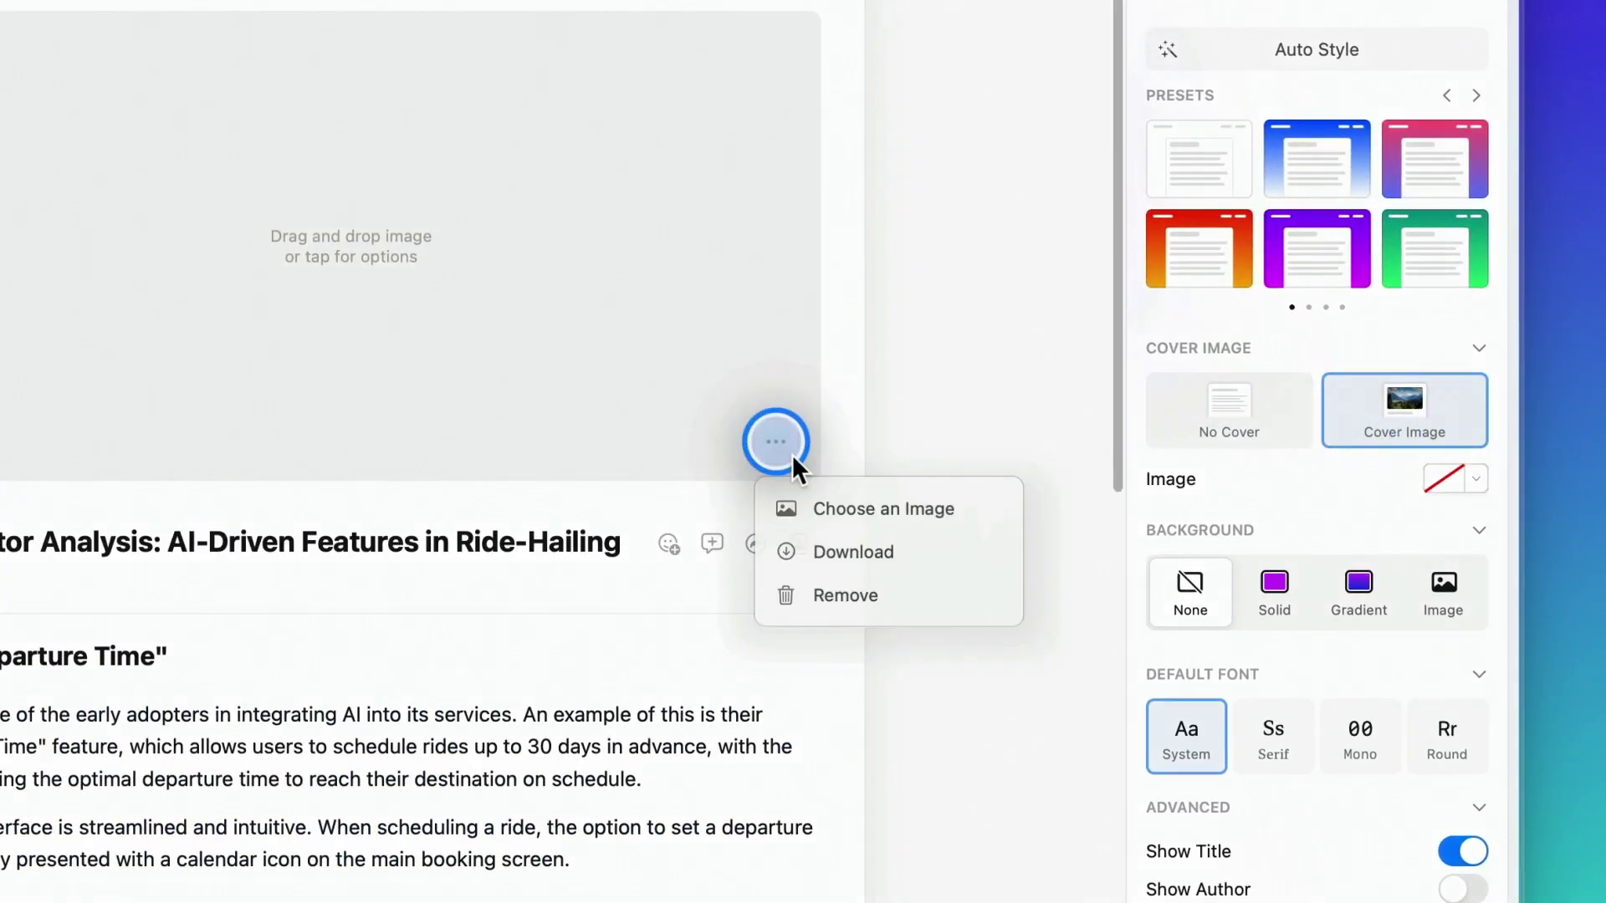
left_click(875, 509)
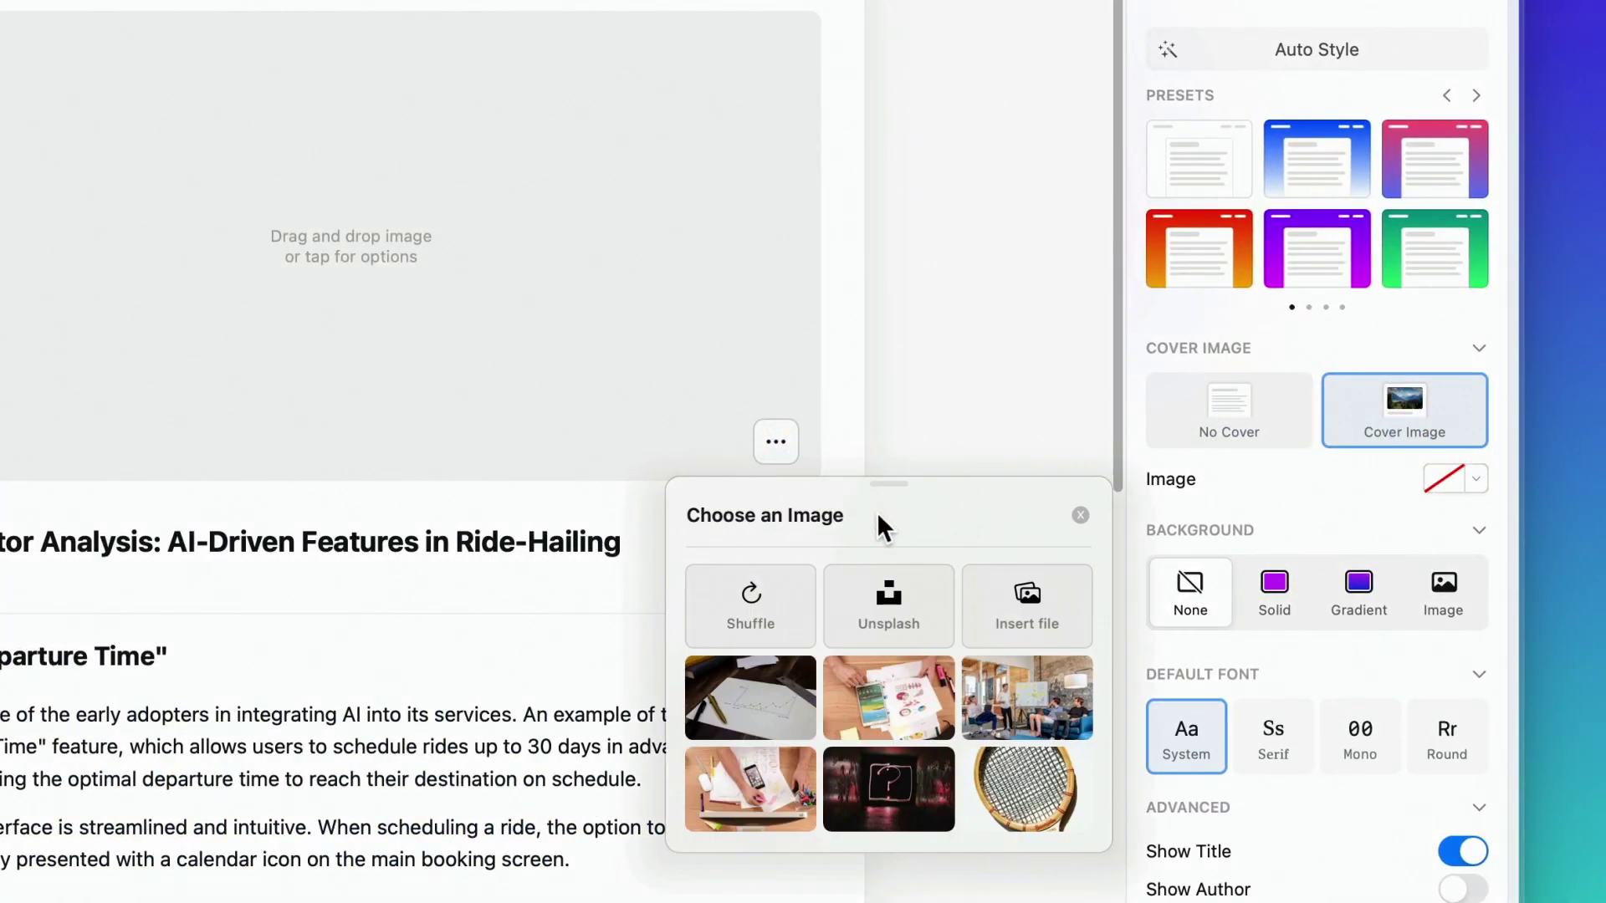
left_click(902, 650)
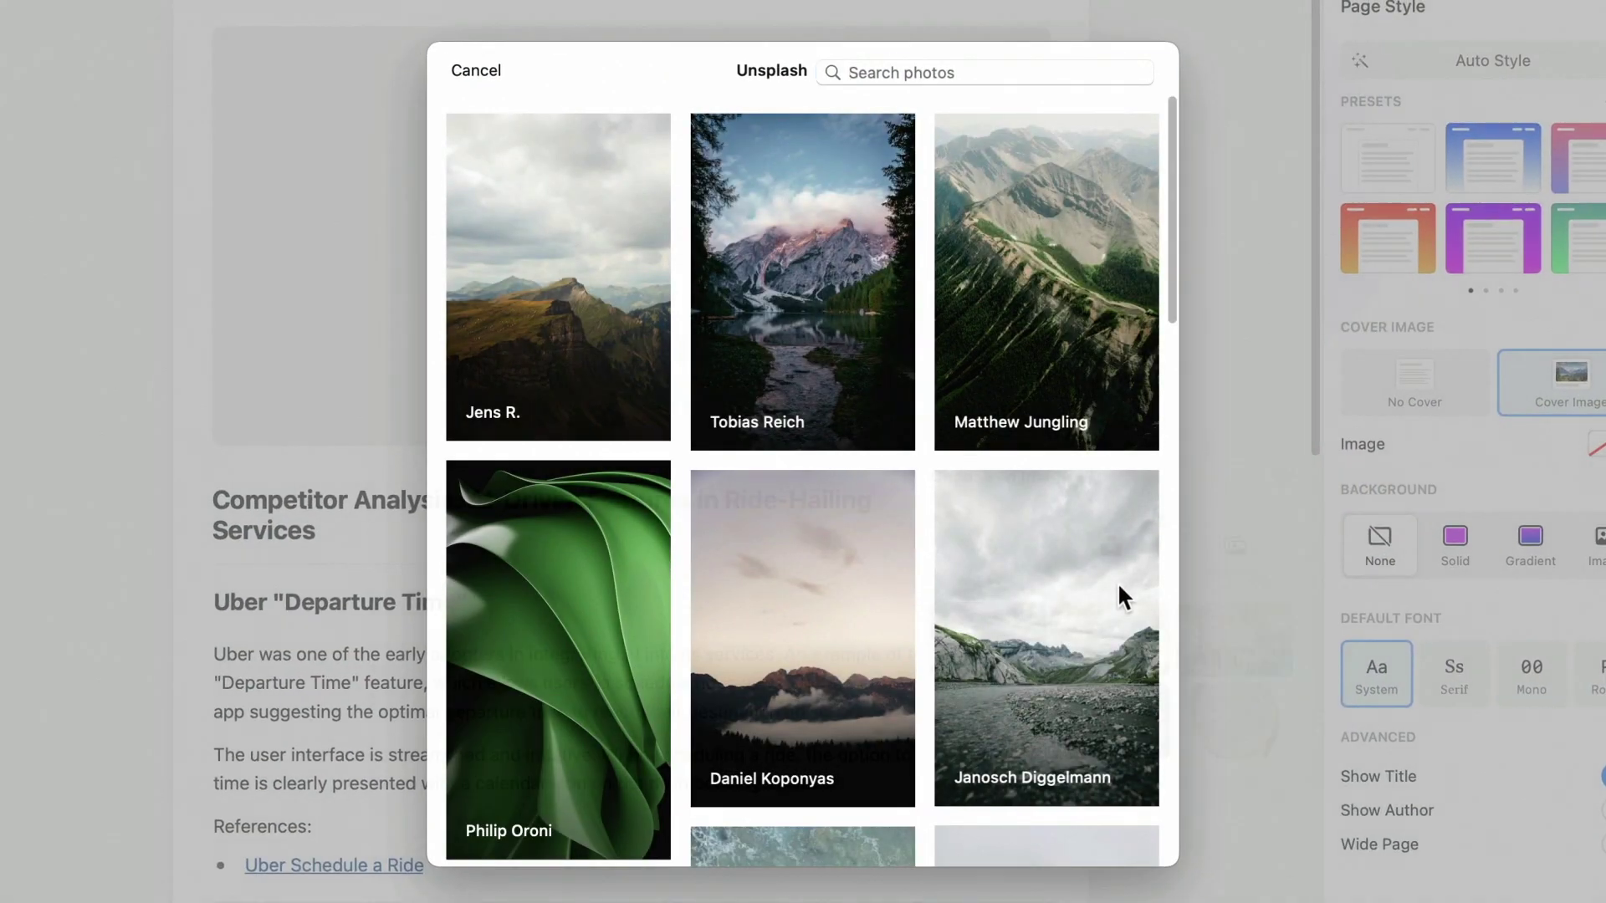
key("Escape")
Step: Insert the blue isometric cubes JPG from the computer as the cover image
left_click(1220, 549)
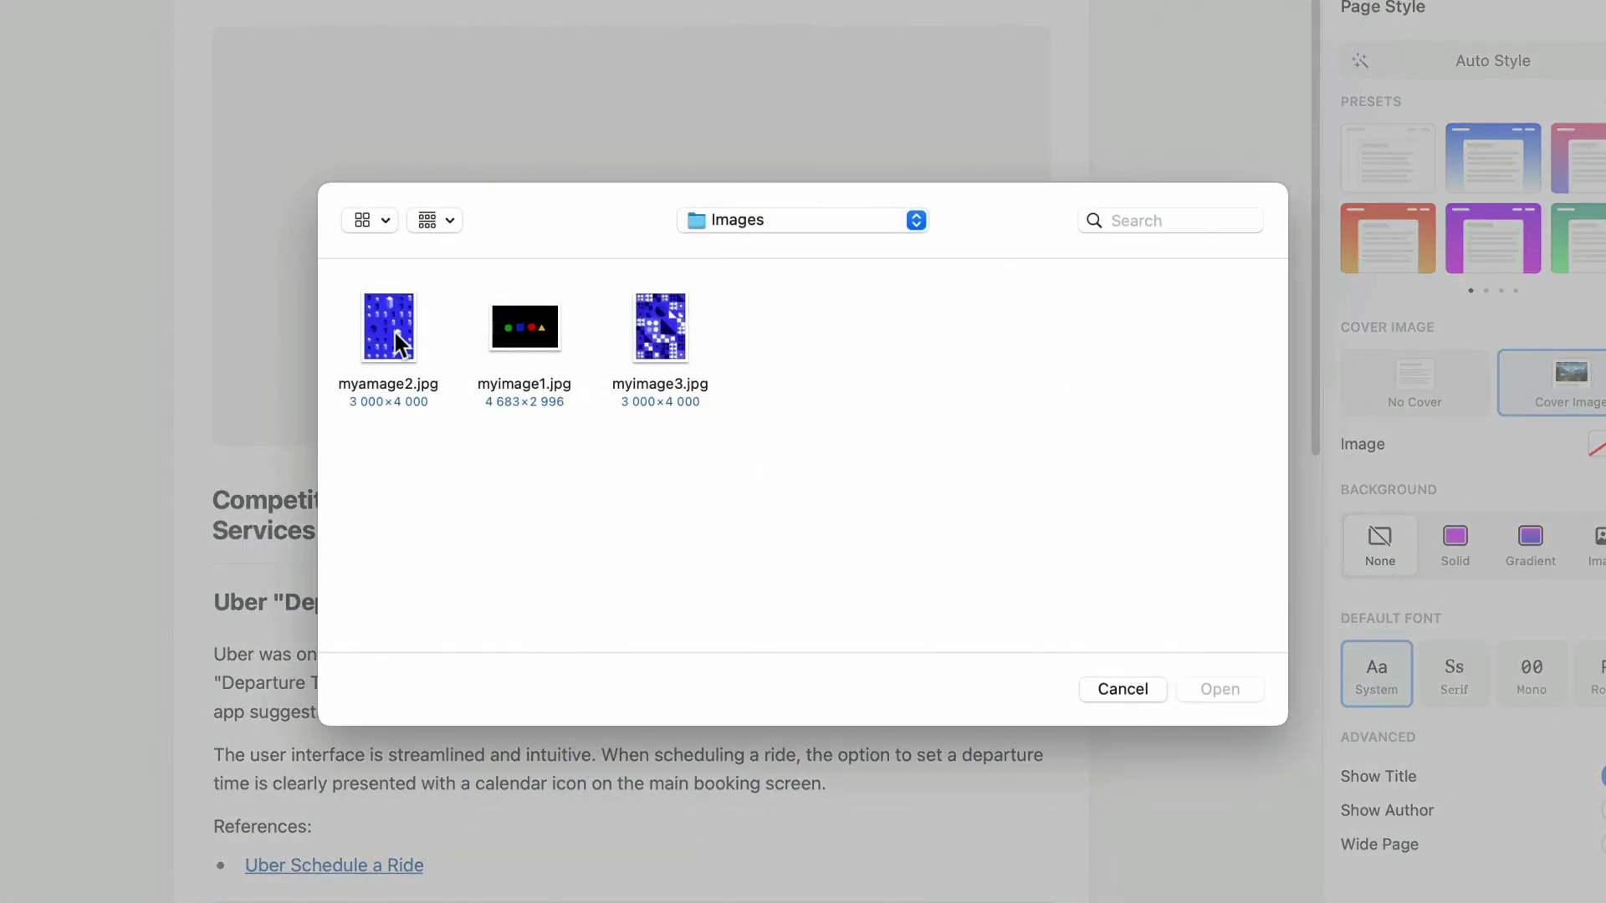
left_click(395, 333)
left_click(1224, 687)
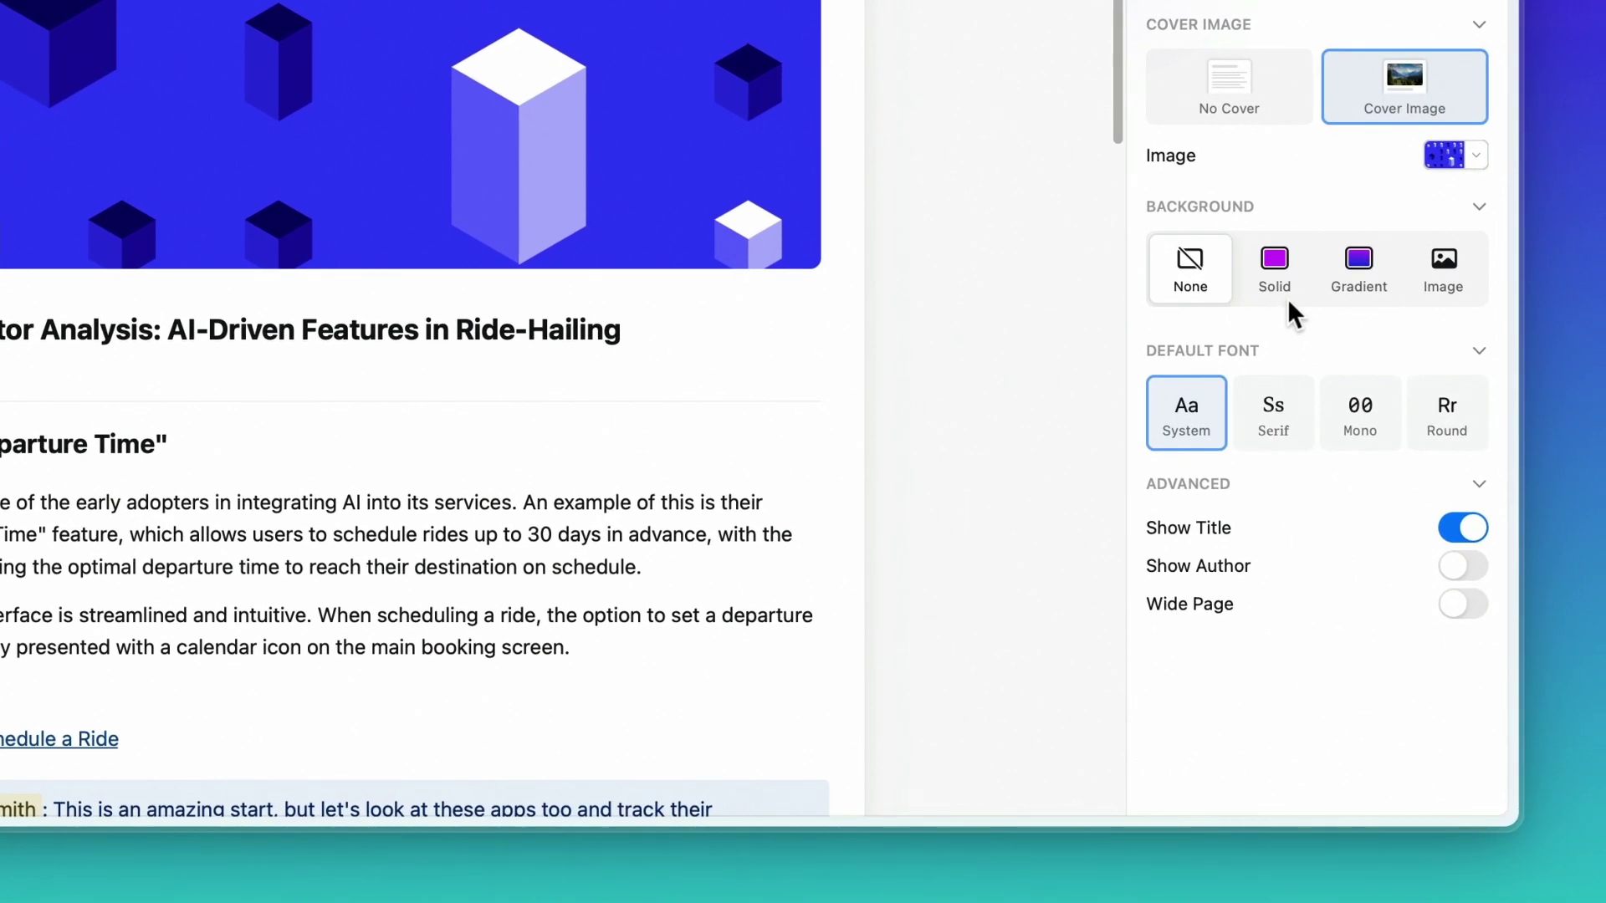
Step: Set an Unsplash streaky purple photo as the page background image, then undo it
left_click(1446, 305)
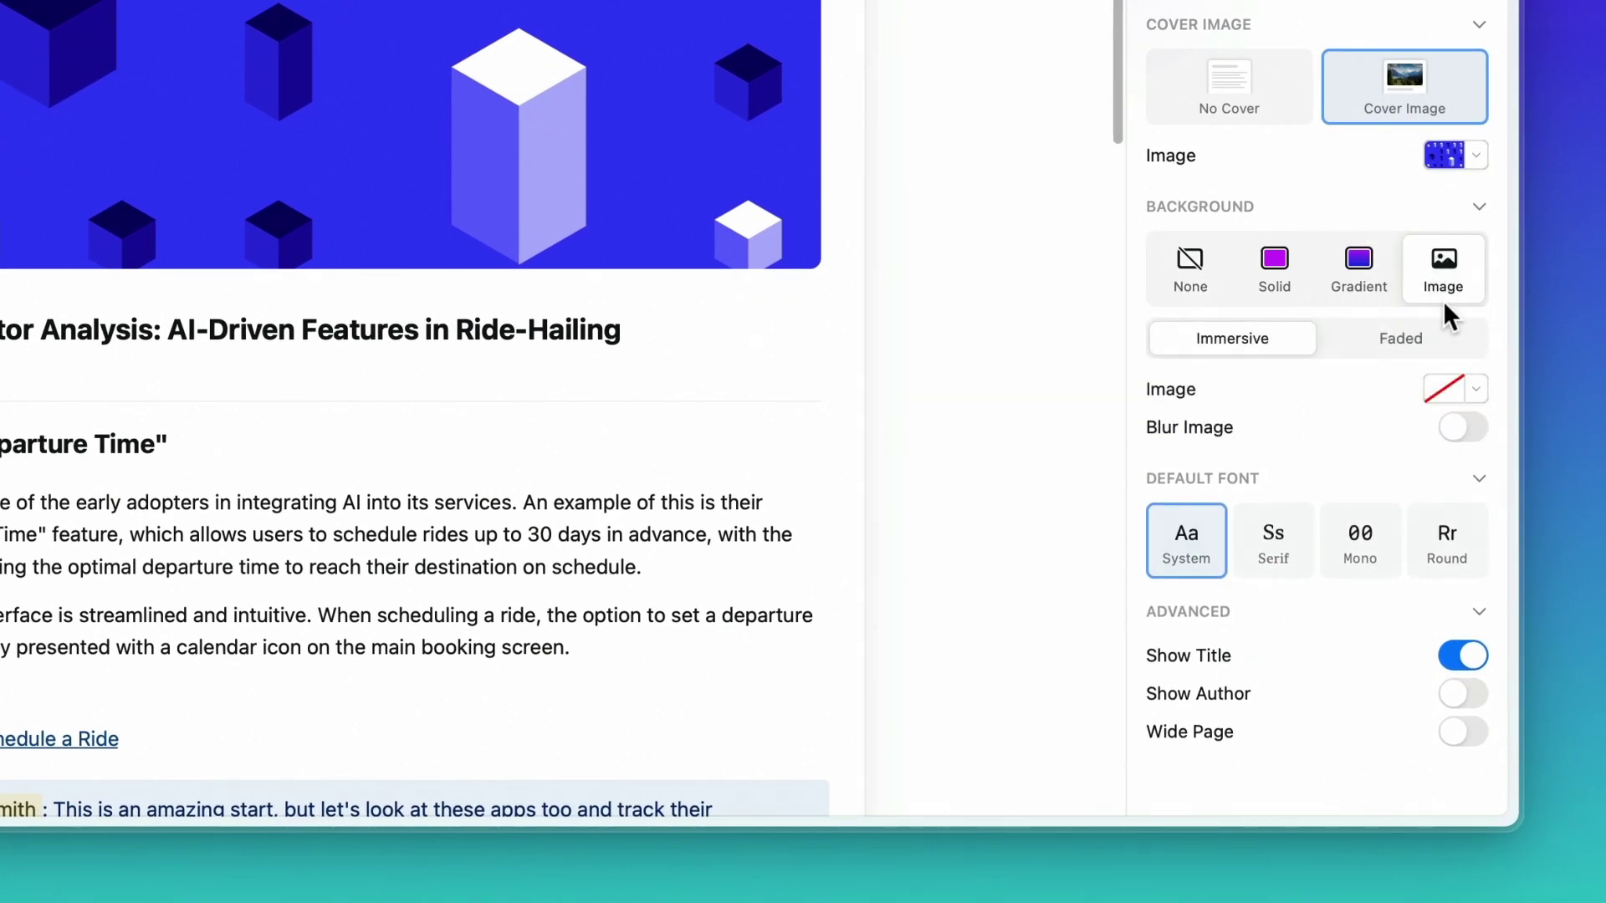
left_click(1443, 389)
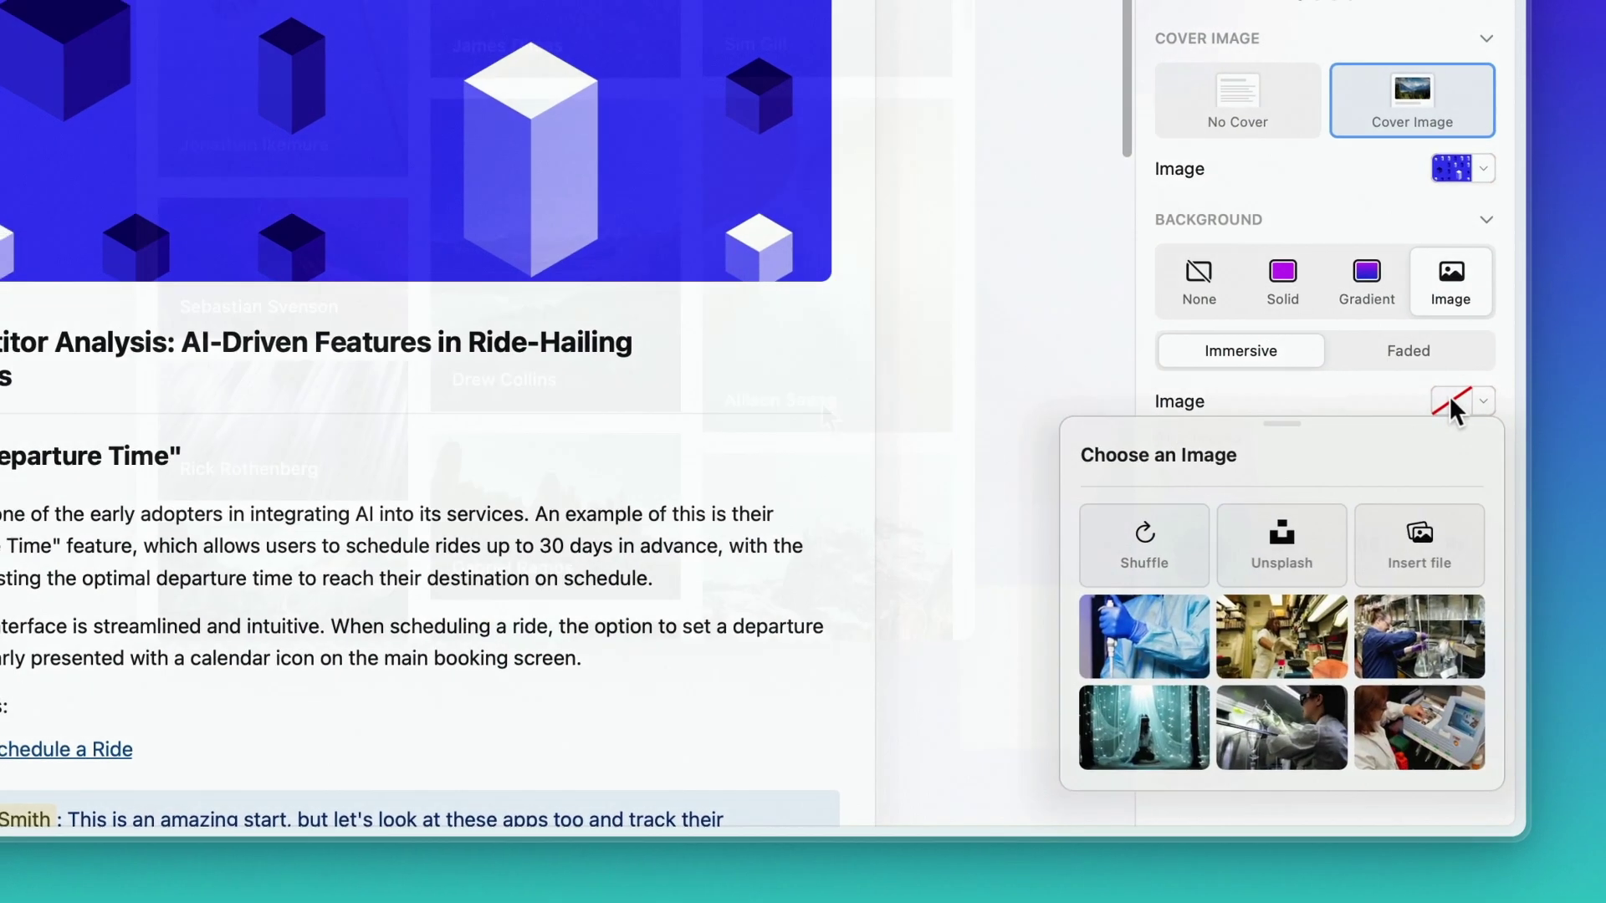
left_click(1273, 534)
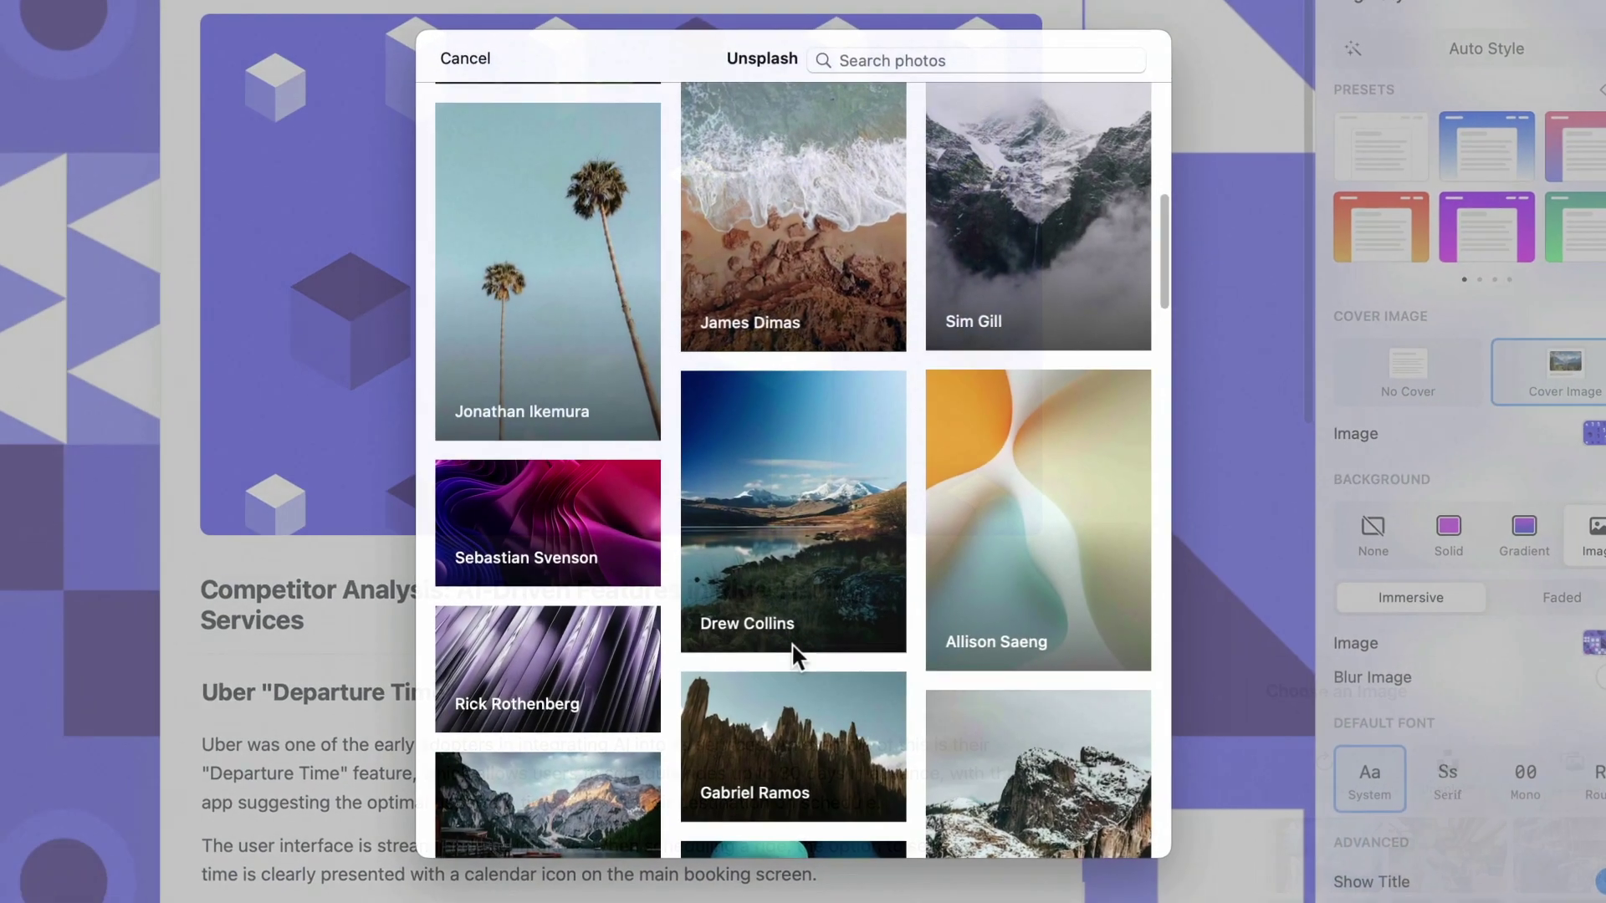
left_click(616, 665)
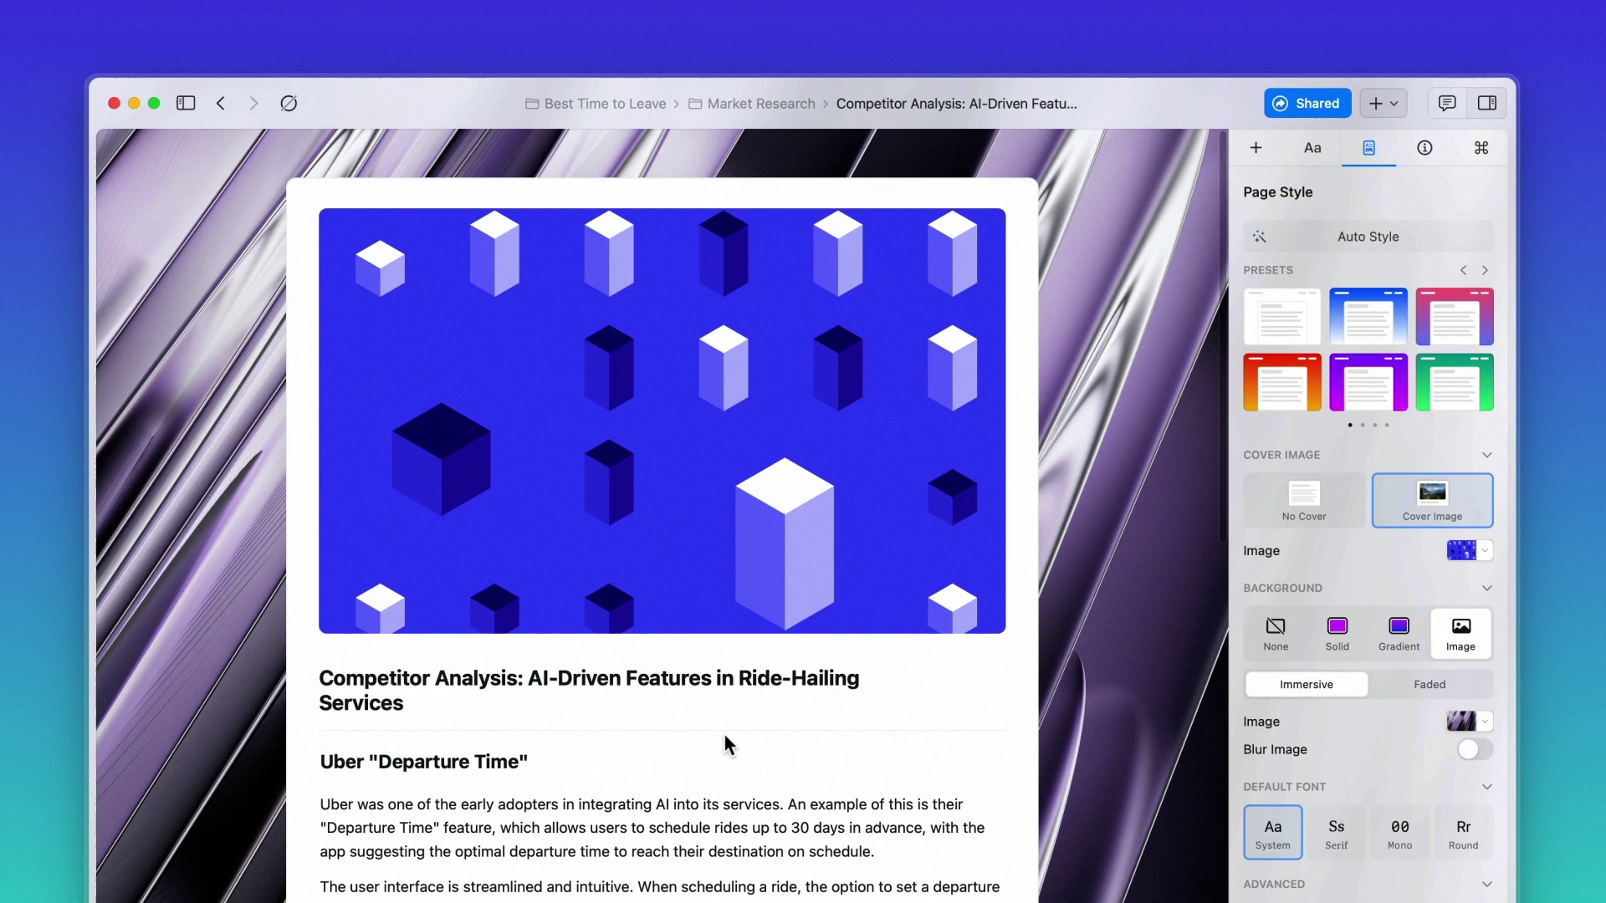
key("ctrl+z")
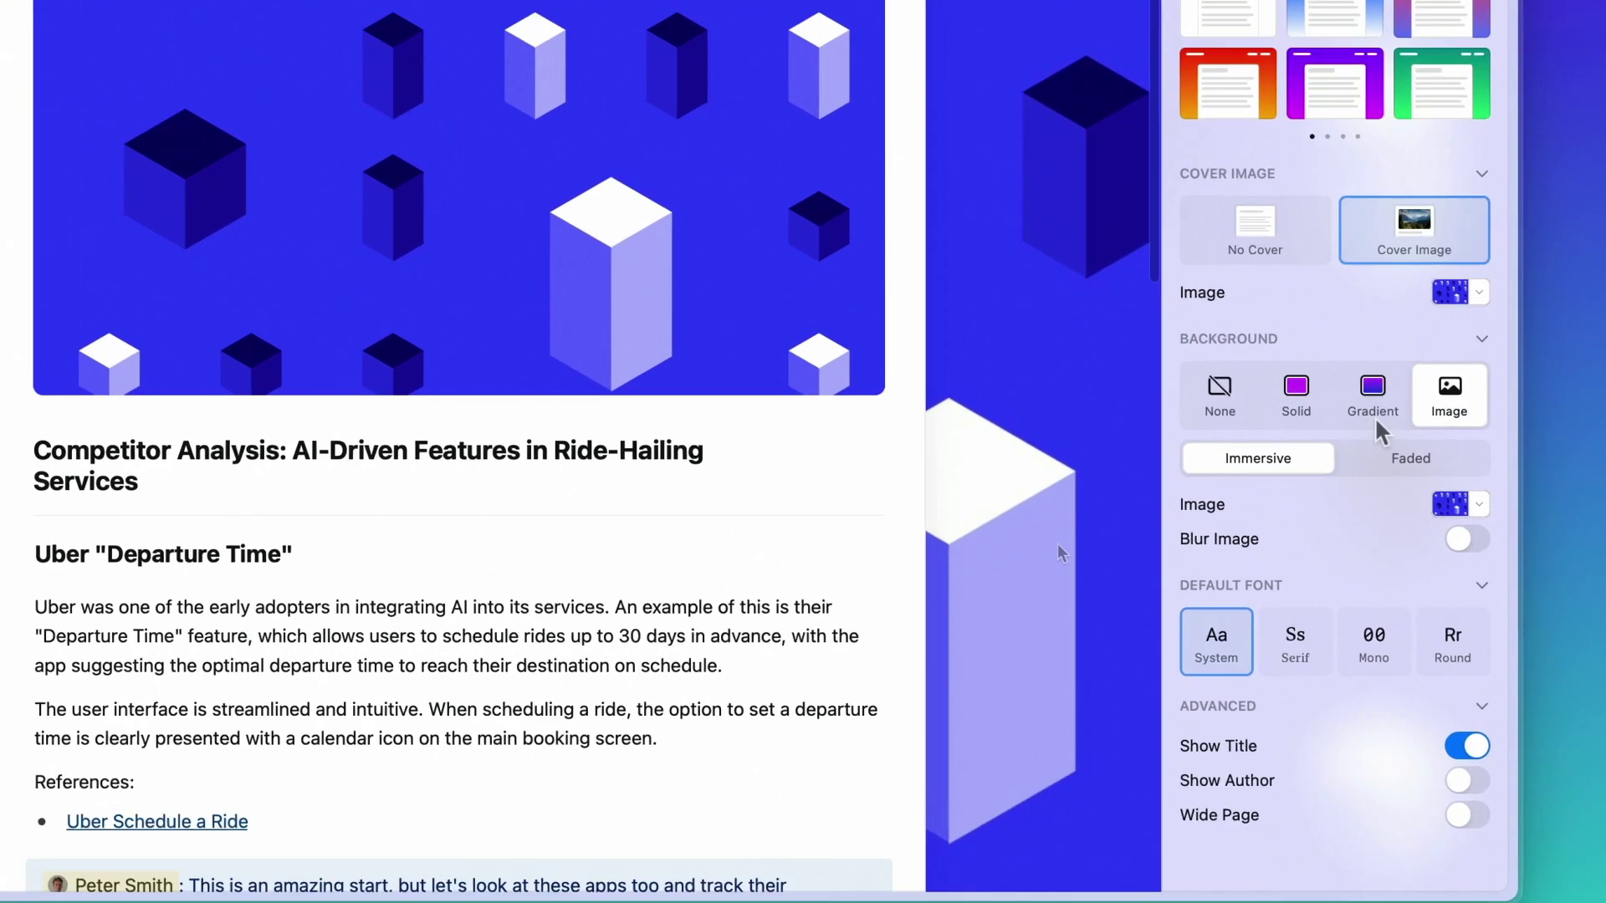
Step: Try a gradient background with a dark navy start colour, nudging its blue and green up
left_click(1361, 294)
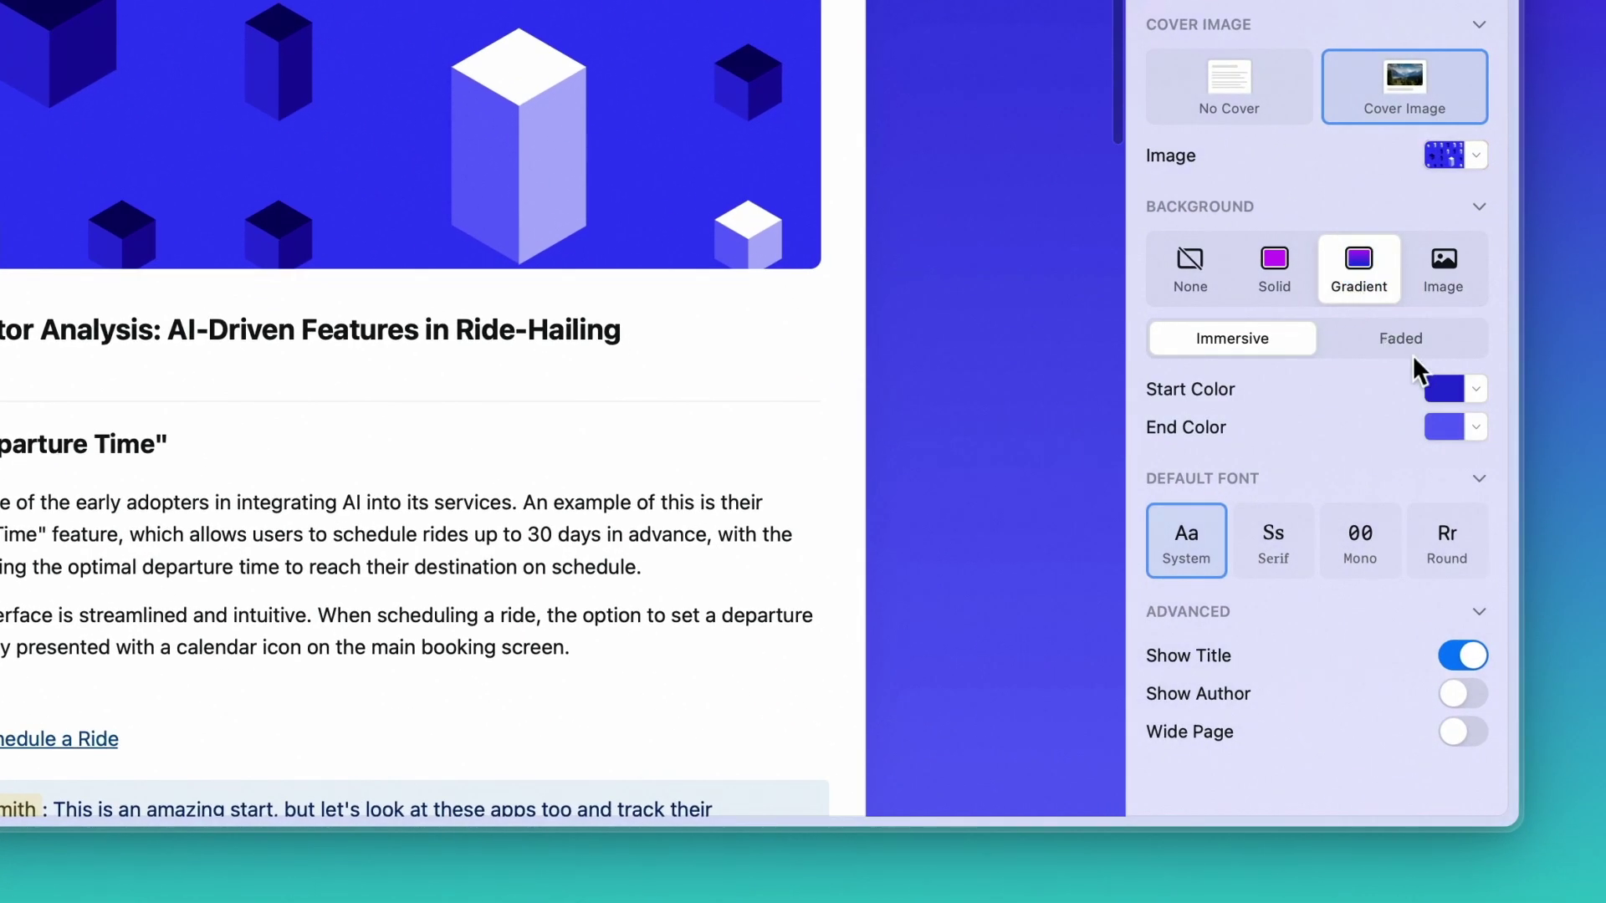
left_click(1439, 391)
left_click(1173, 369)
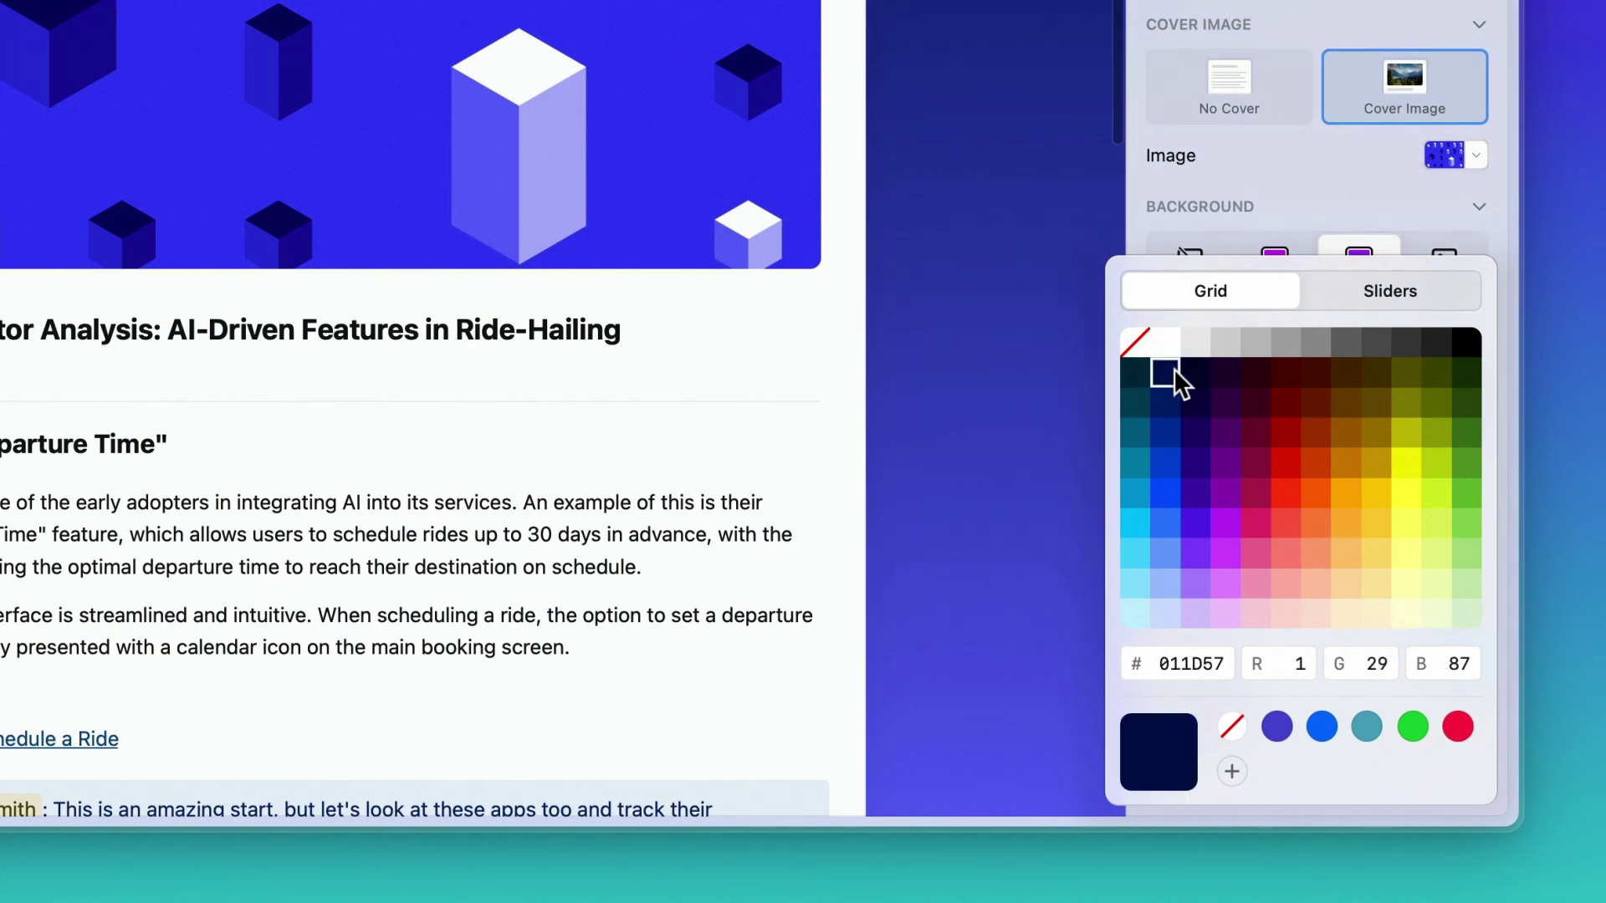
left_click(1394, 297)
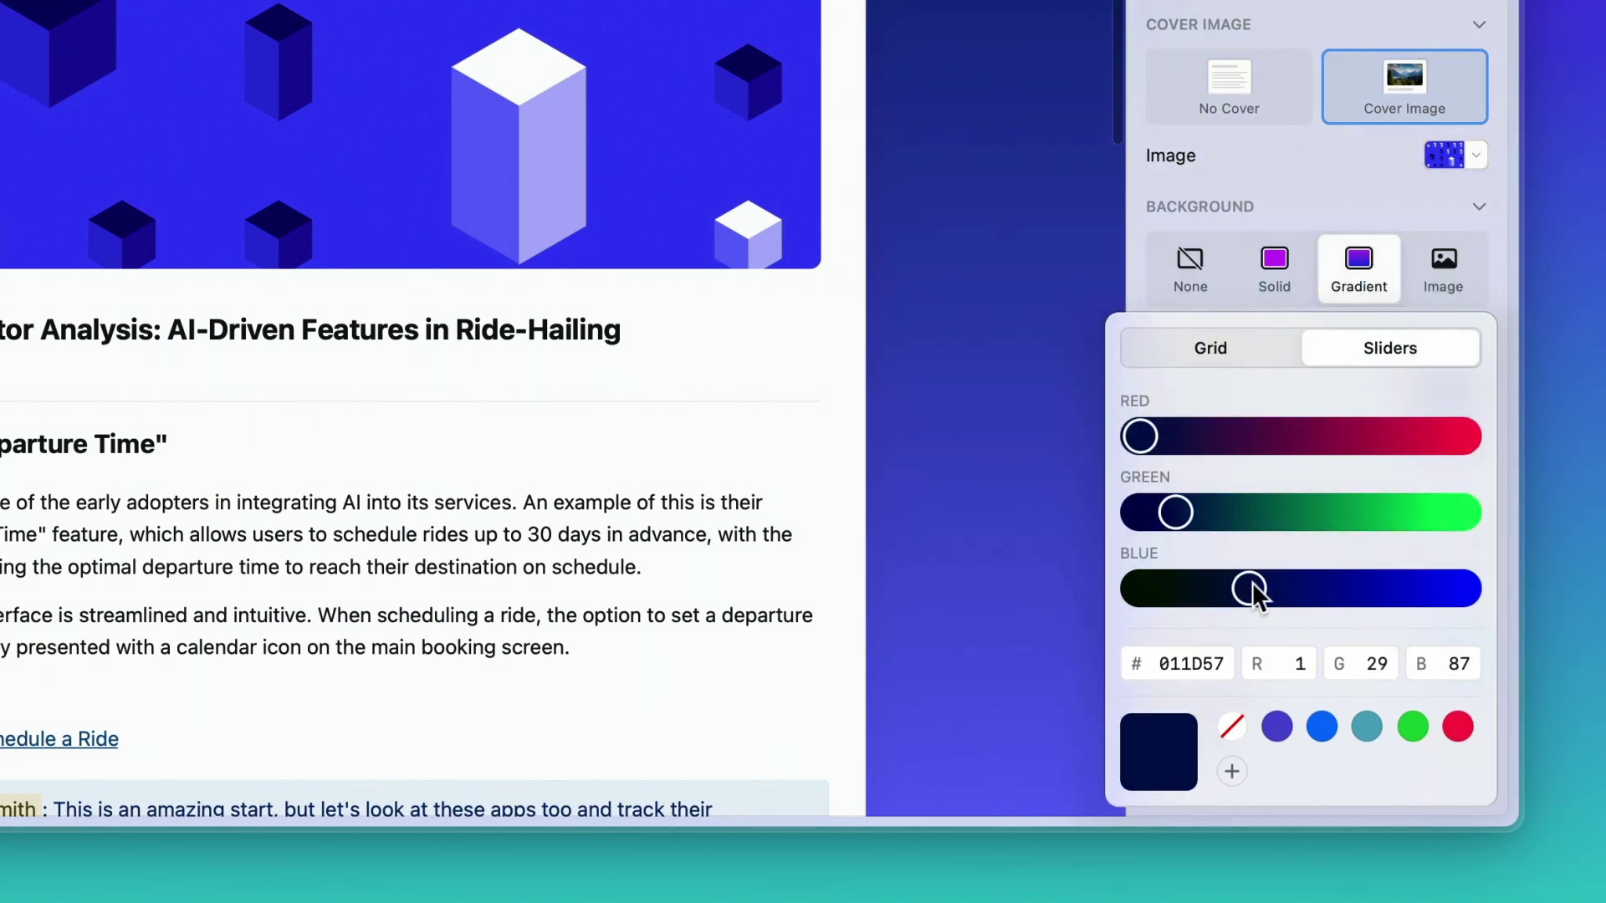
left_click_drag(1252, 590, 1325, 589)
left_click_drag(1180, 513, 1239, 512)
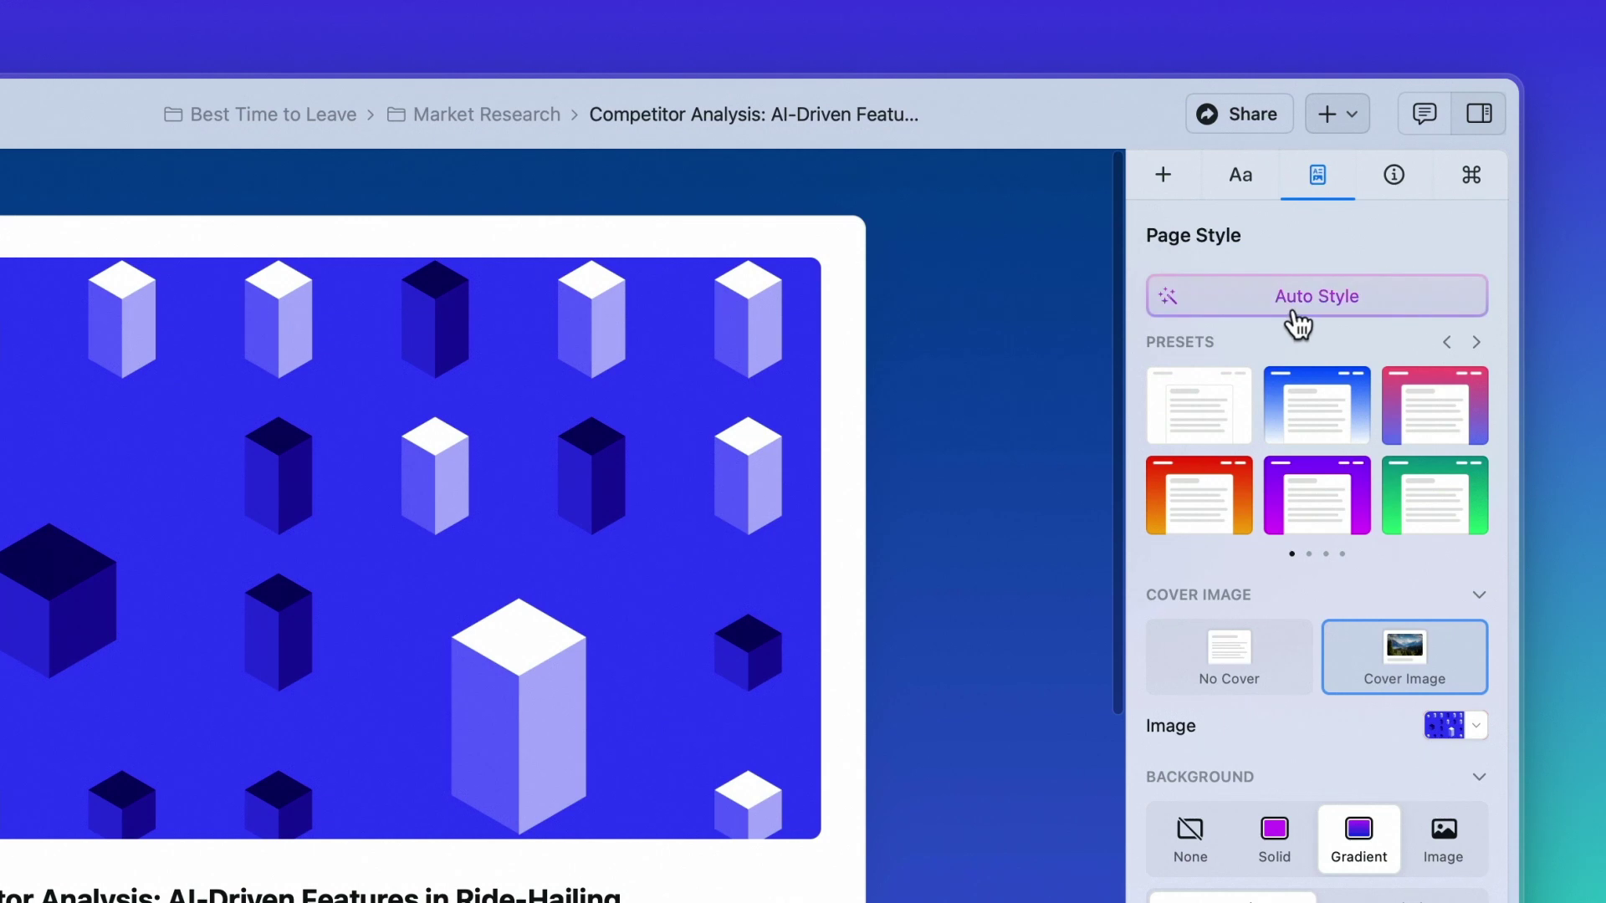
Step: Apply the Auto Style suggested blue waves background to the page
left_click(1300, 307)
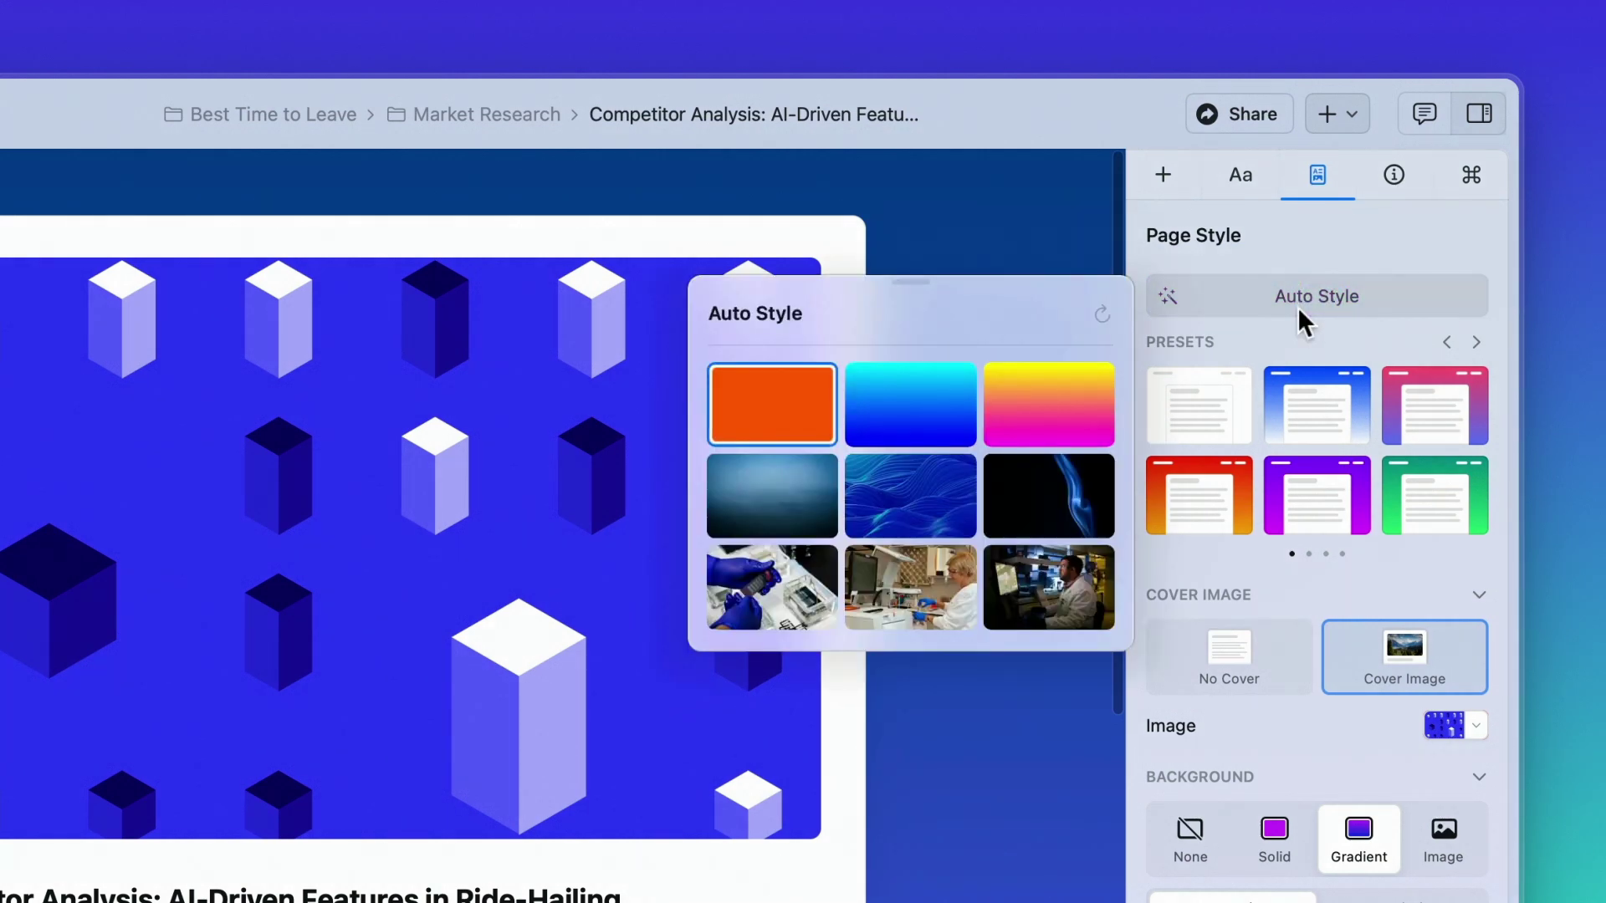
left_click(935, 505)
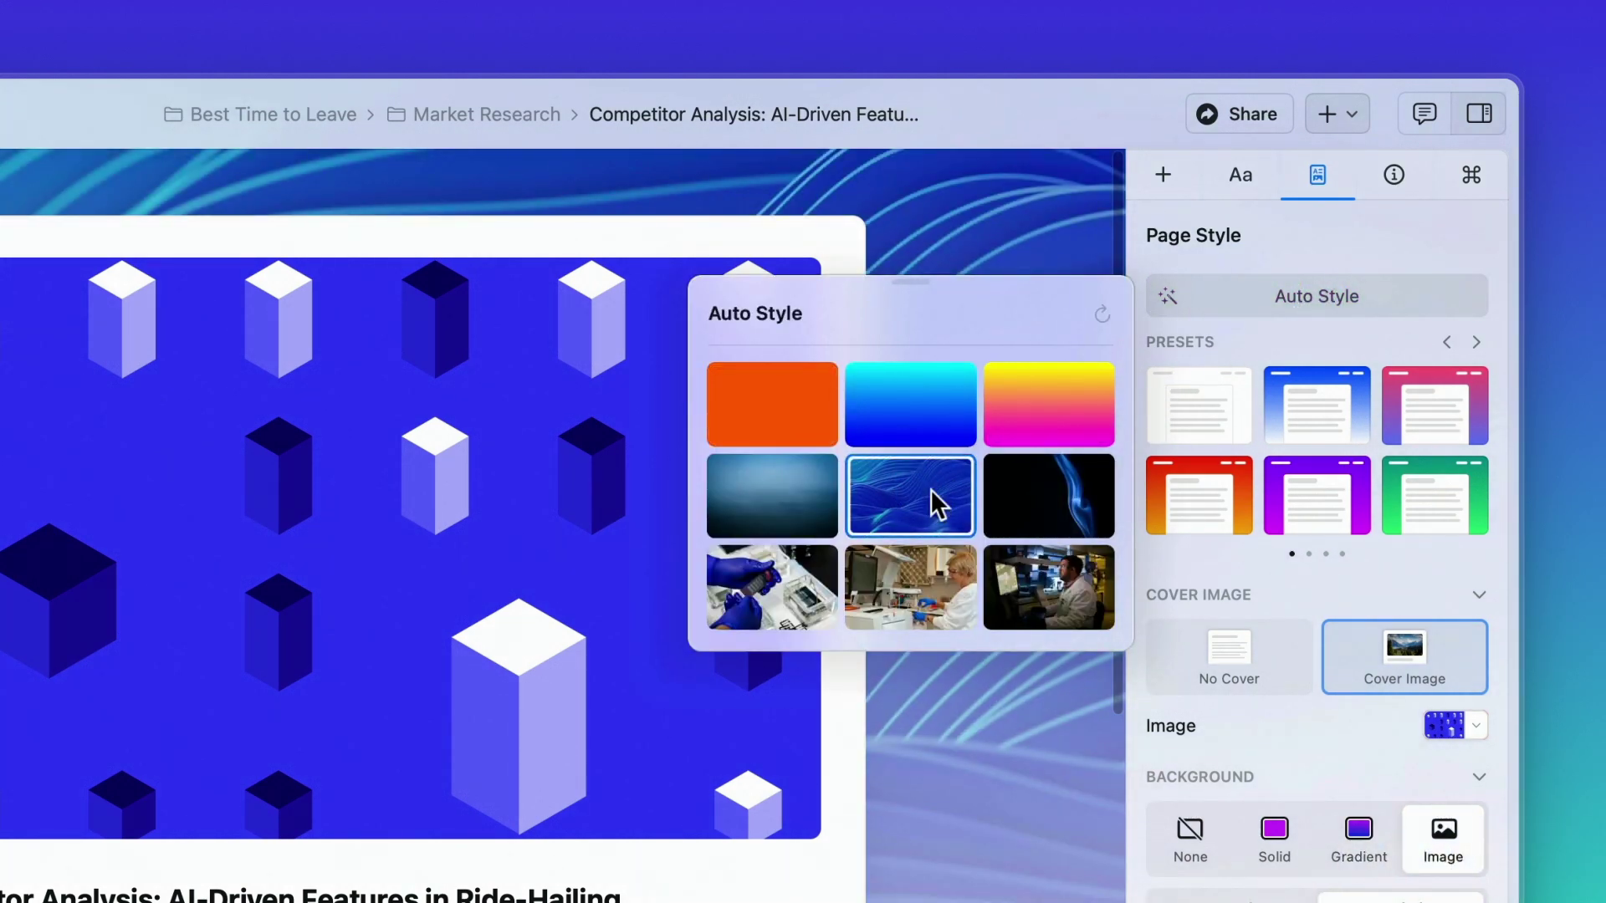
left_click(930, 729)
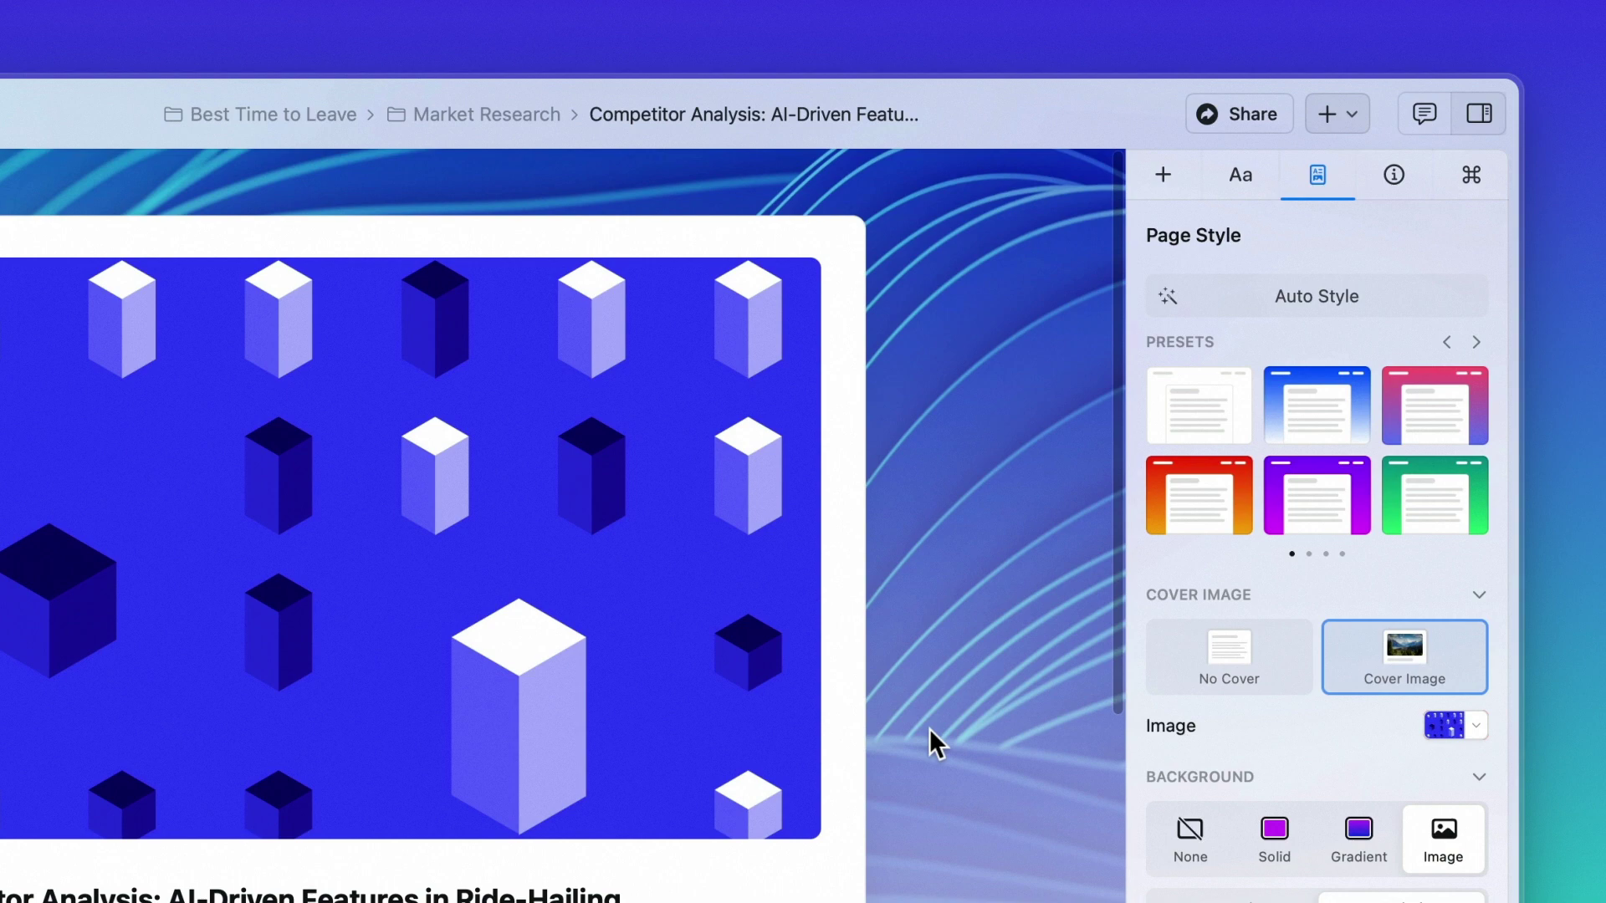
Step: Share the document to the web as a craft.me page and view it in the browser
left_click(1254, 118)
left_click(1418, 326)
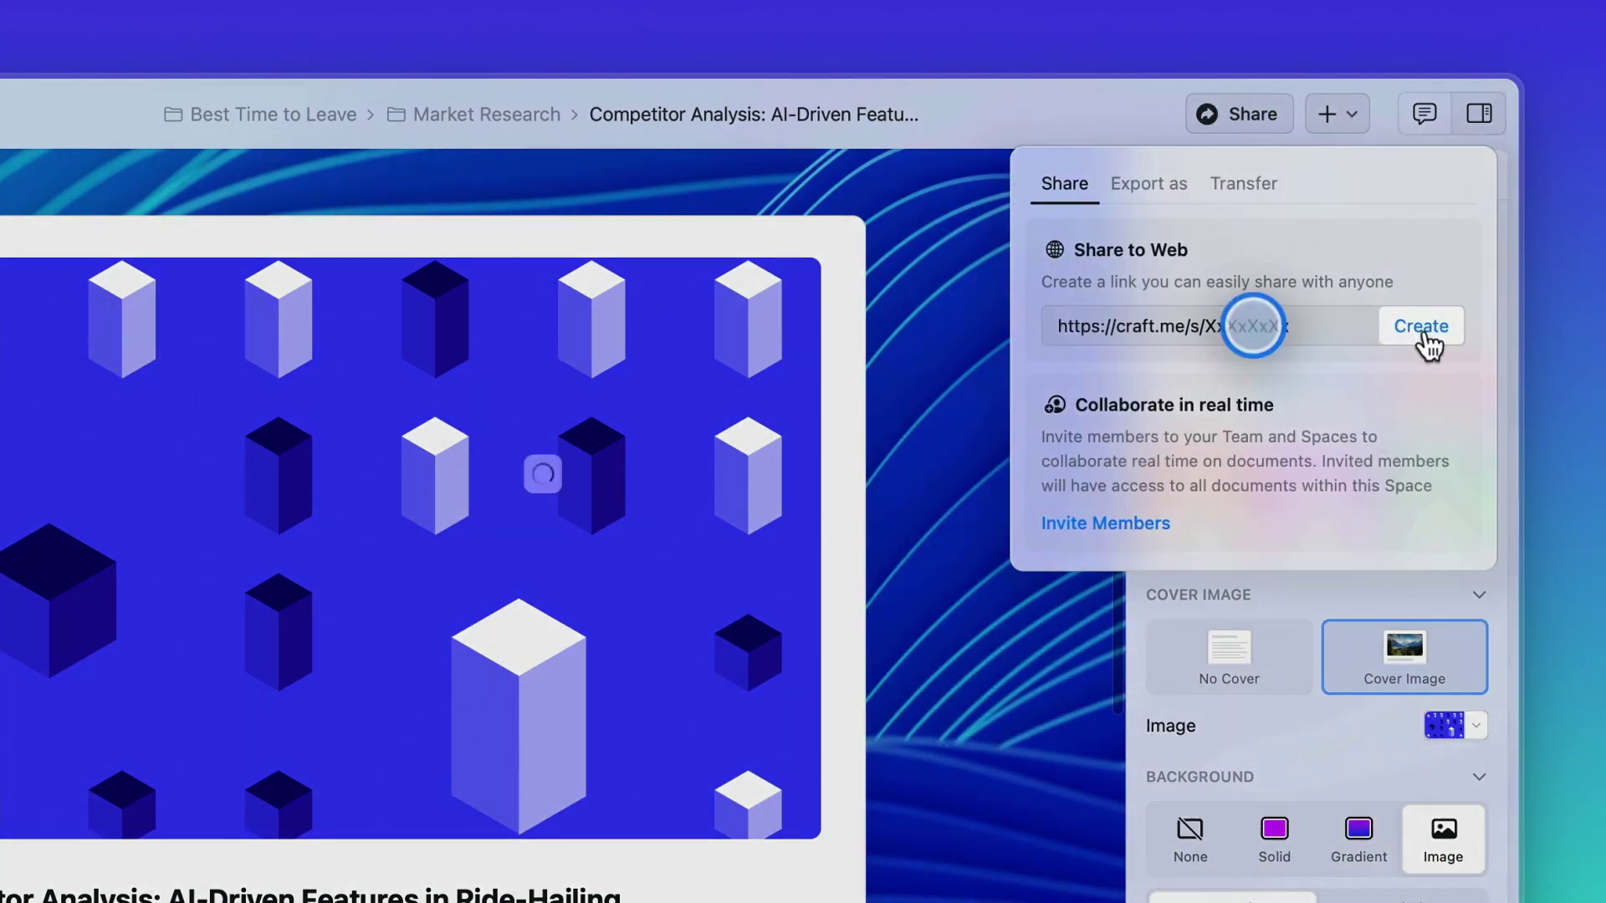
left_click(1424, 327)
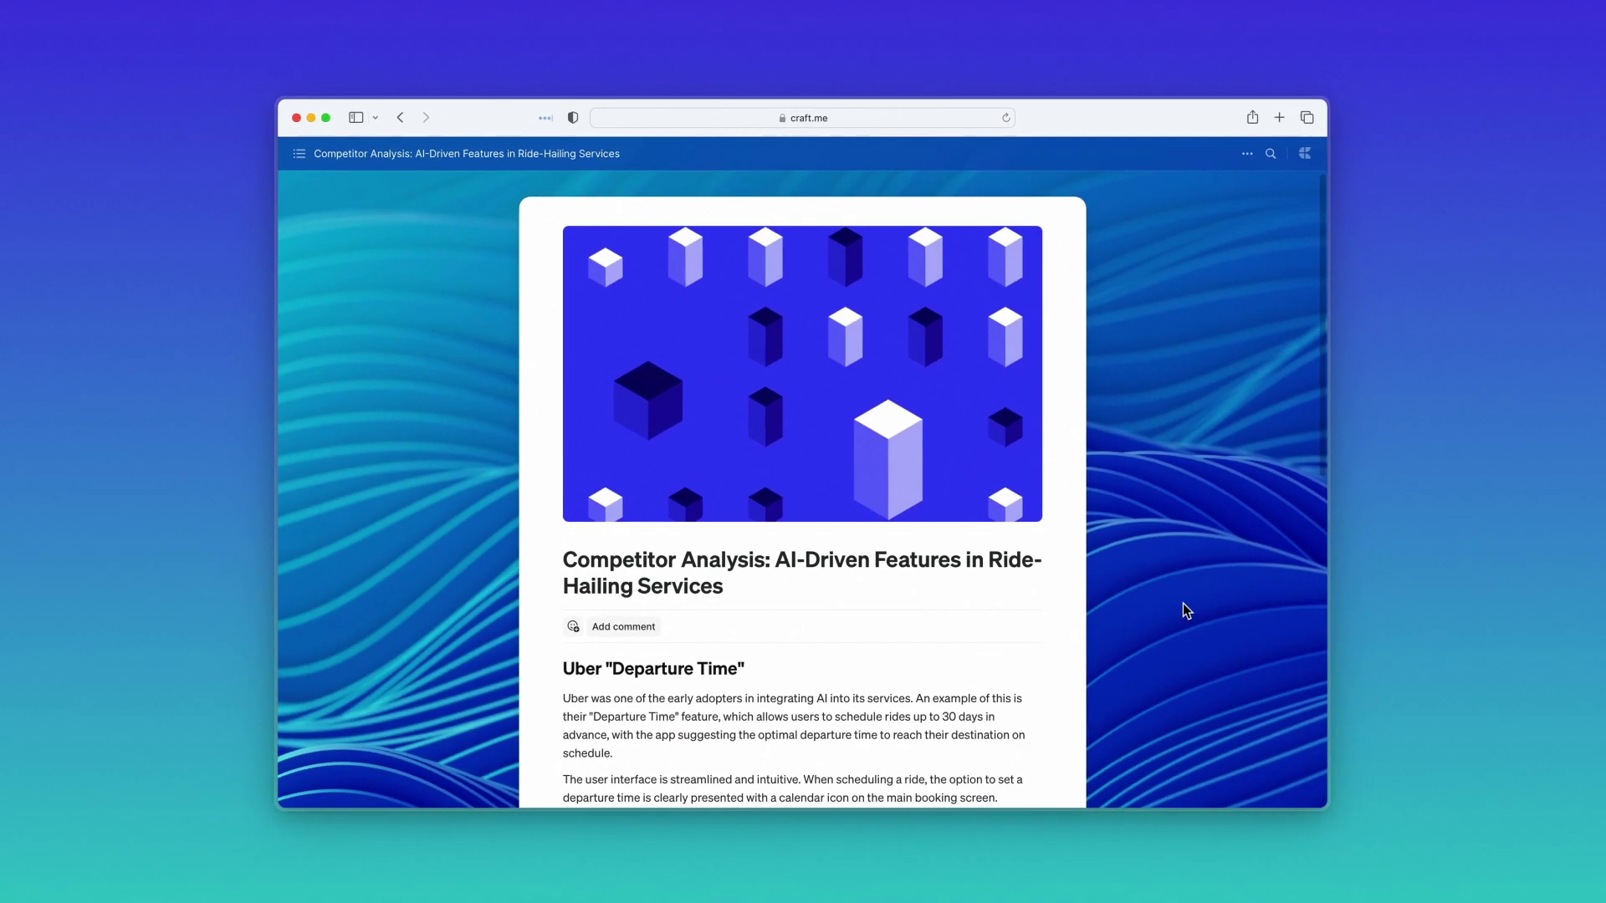